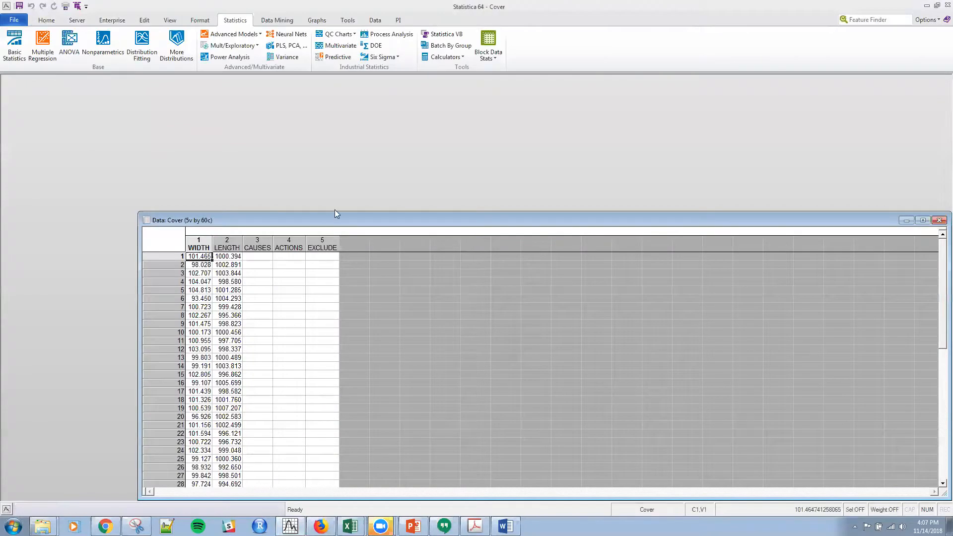
Reposition and enlarge the Cover data window, and look through its WIDTH and LENGTH measurements.
{"action": "left_click_drag", "start_coordinate": [337, 222], "coordinate": [271, 119]}
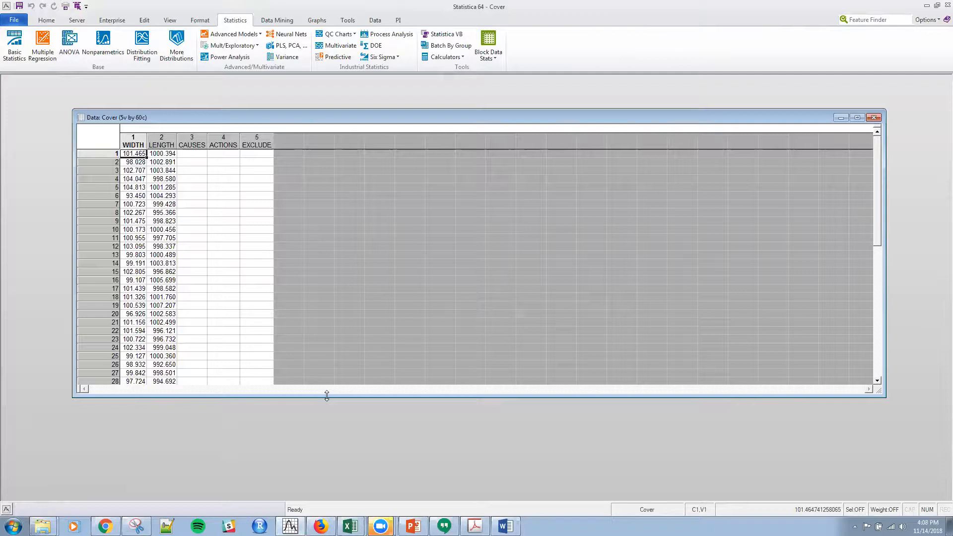
{"action": "left_click_drag", "start_coordinate": [326, 395], "coordinate": [299, 448]}
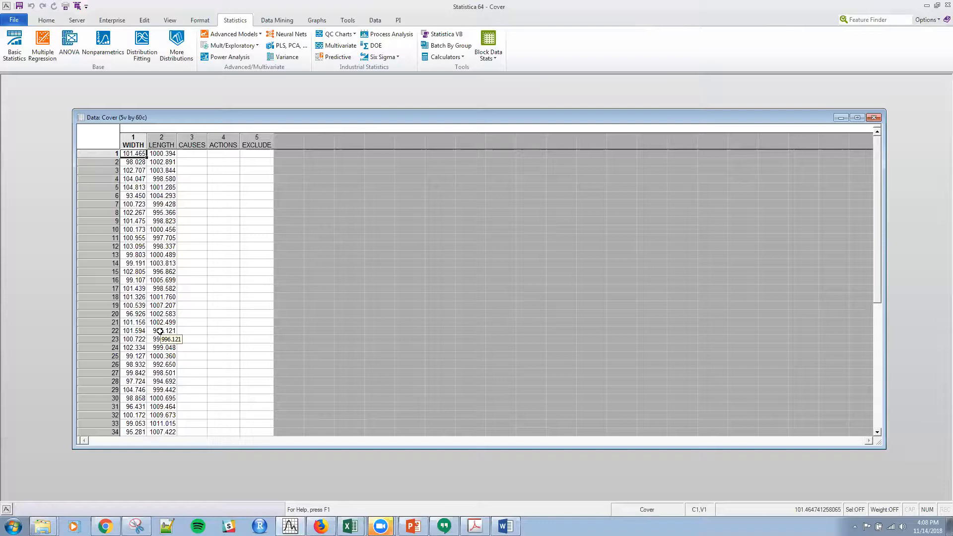
{"action": "left_click", "coordinate": [152, 298]}
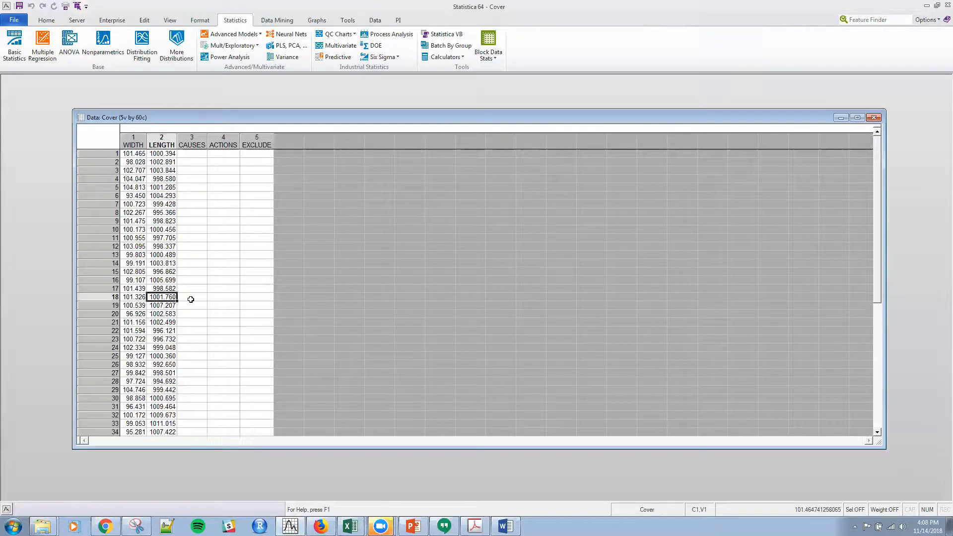
{"action": "scroll", "coordinate": [186, 279], "scroll_direction": "down", "scroll_amount": 10}
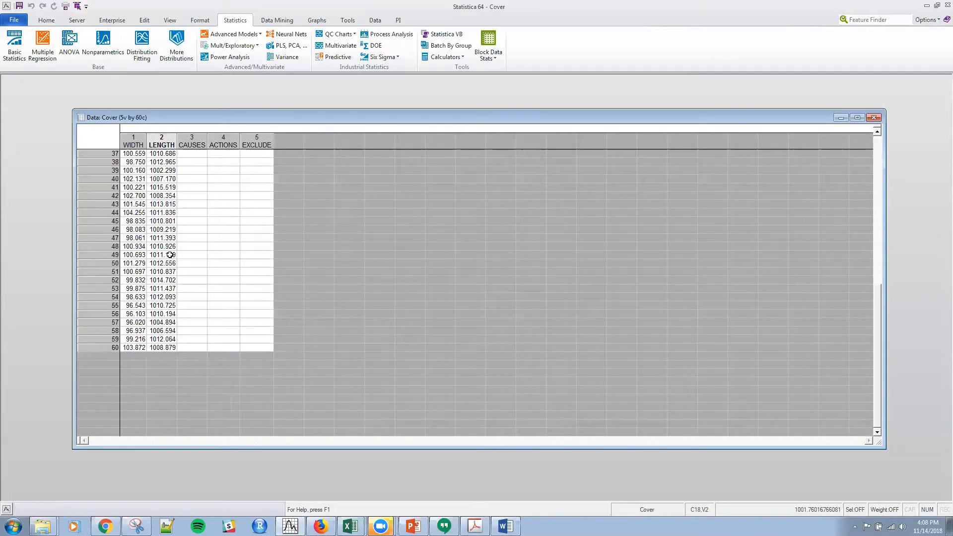
{"action": "scroll", "coordinate": [179, 319], "scroll_direction": "up", "scroll_amount": 9}
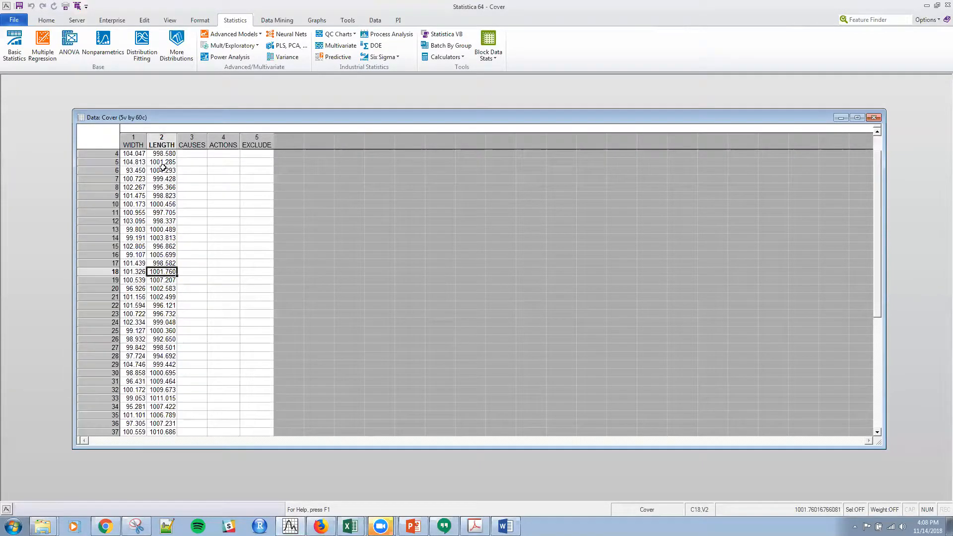
{"action": "scroll", "coordinate": [109, 154], "scroll_direction": "up", "scroll_amount": 1}
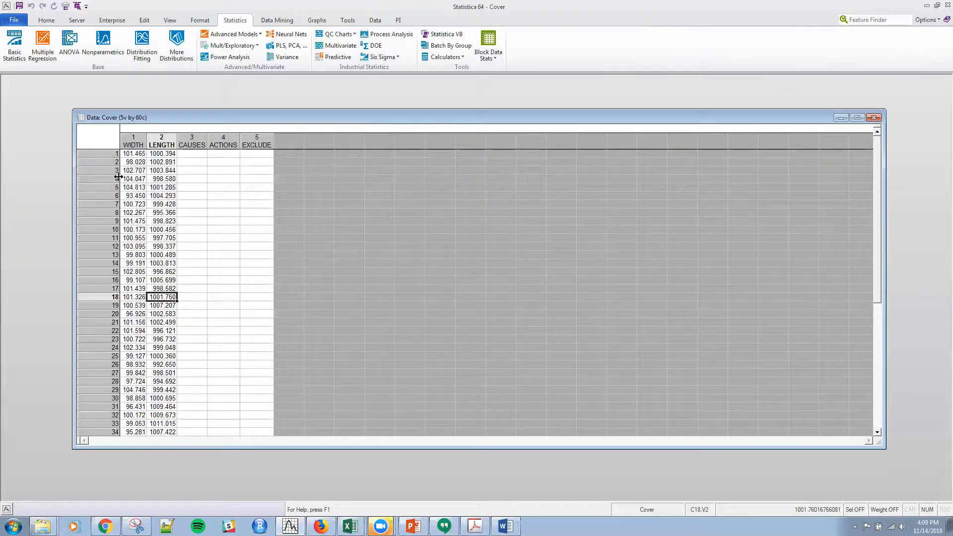
{"action": "left_click_drag", "start_coordinate": [107, 155], "coordinate": [107, 171]}
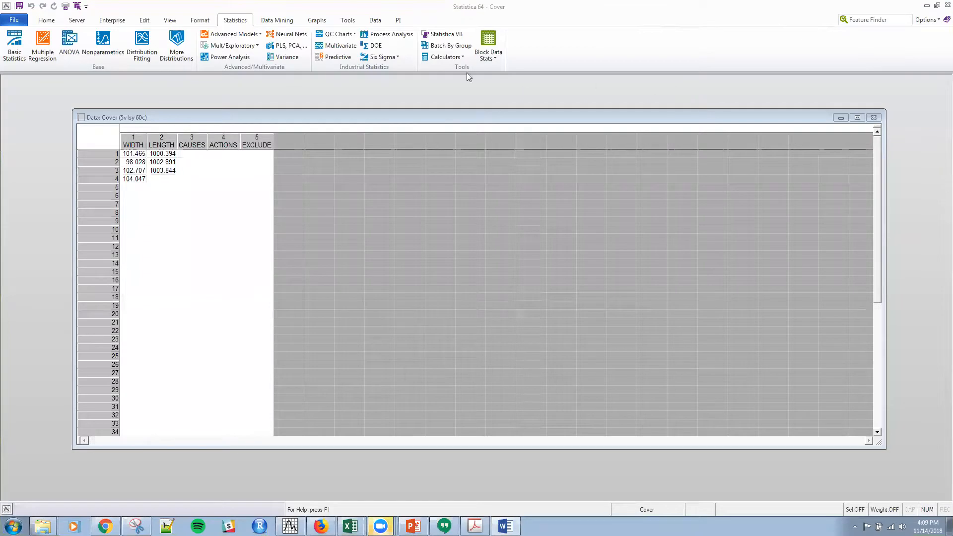
Set up a quality control chart of the X-bar & R chart for variables type.
{"action": "left_click", "coordinate": [236, 25]}
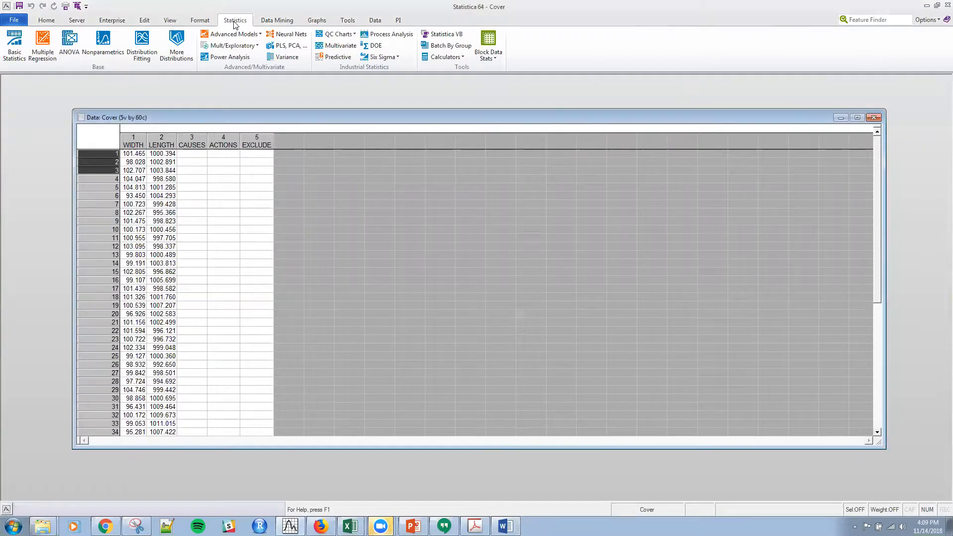
{"action": "left_click", "coordinate": [347, 34]}
{"action": "left_click", "coordinate": [349, 47]}
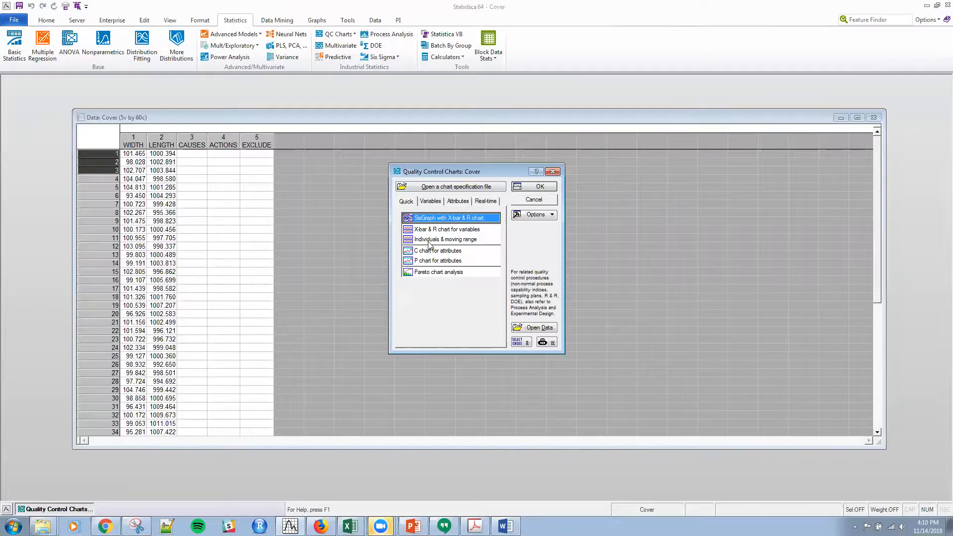
{"action": "left_click", "coordinate": [448, 233]}
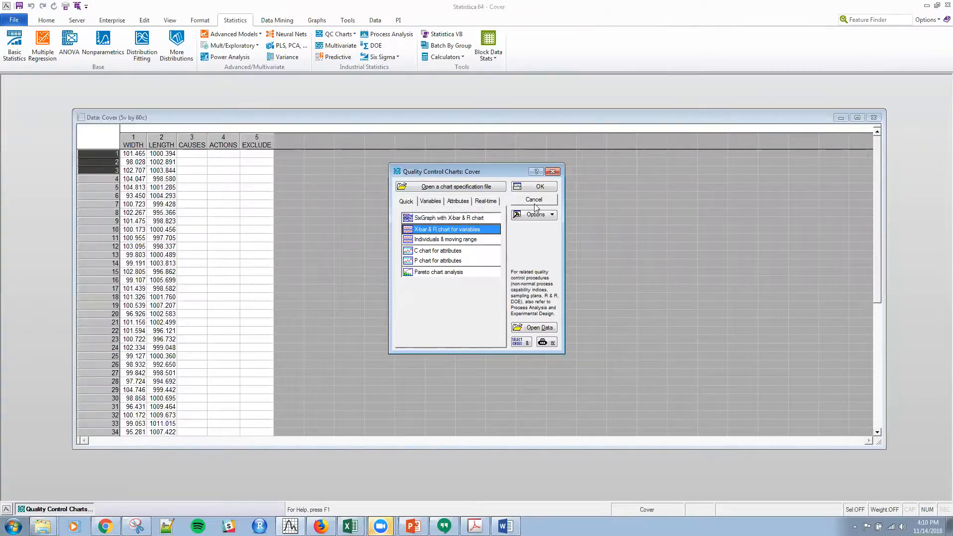
{"action": "left_click", "coordinate": [528, 185]}
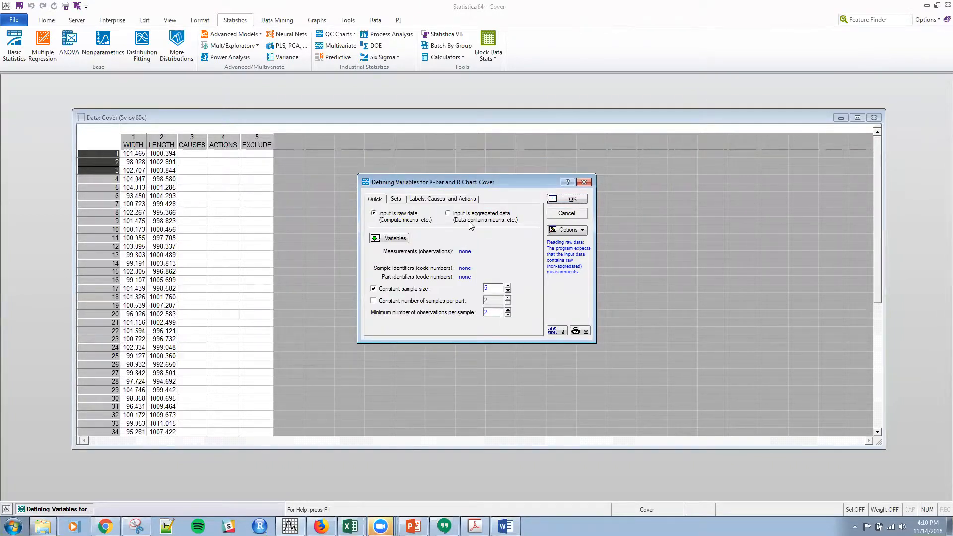
Create the chart with WIDTH as measurements, a constant sample size of 3 and at least 3 observations per sample.
{"action": "left_click", "coordinate": [397, 238]}
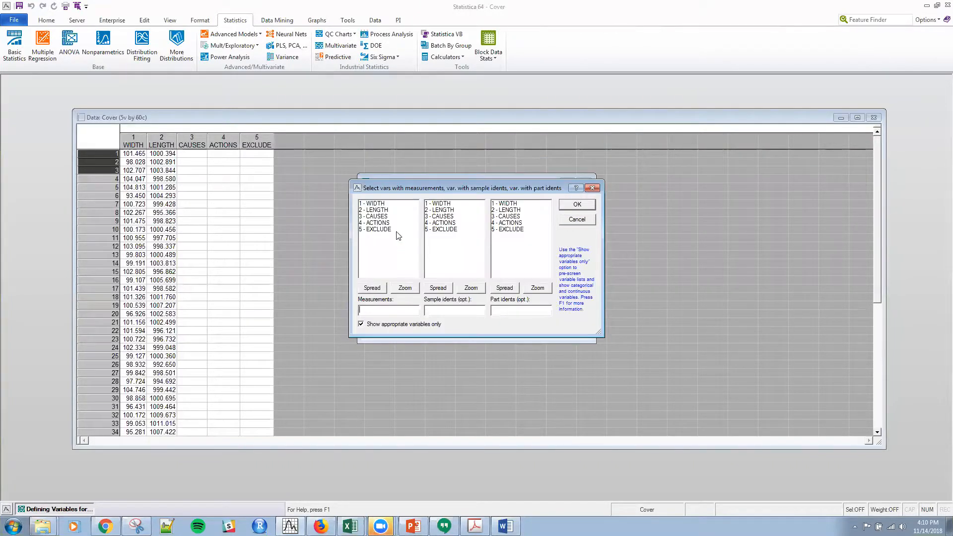
{"action": "left_click", "coordinate": [381, 204]}
{"action": "left_click", "coordinate": [576, 205]}
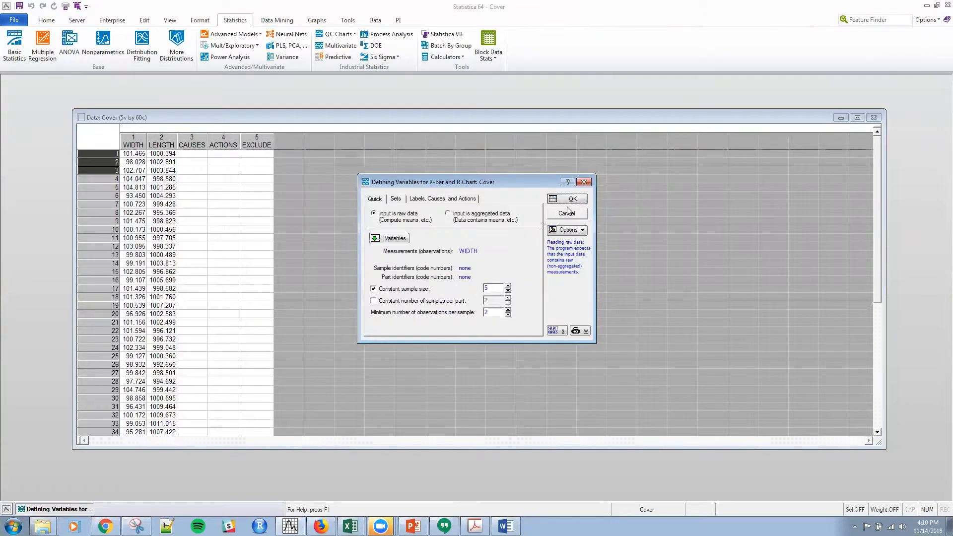
{"action": "left_click", "coordinate": [487, 288]}
{"action": "key", "text": "BackSpace"}
{"action": "double_click", "coordinate": [485, 313]}
{"action": "type", "text": "3"}
{"action": "left_click", "coordinate": [568, 200]}
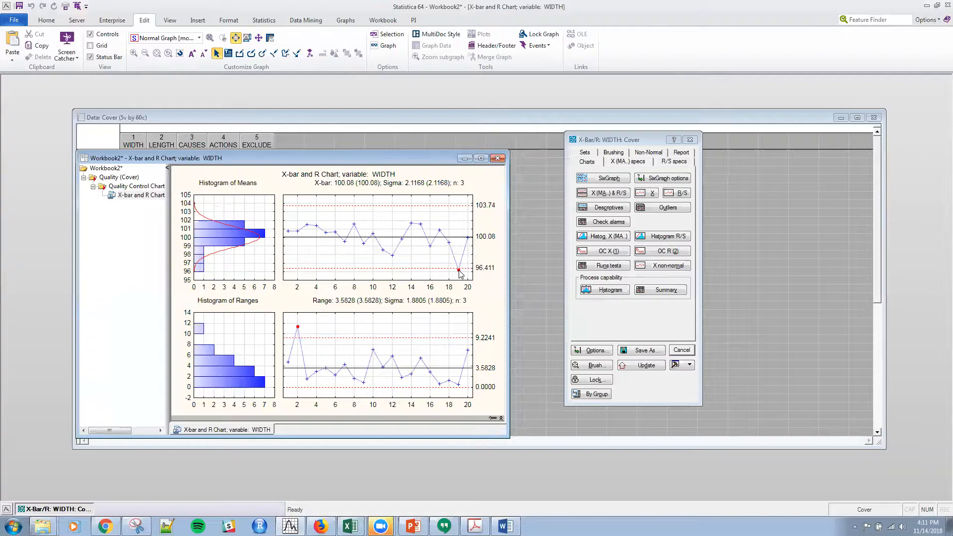
Run the runs tests on the WIDTH X-bar chart.
{"action": "mouse_move", "coordinate": [459, 274]}
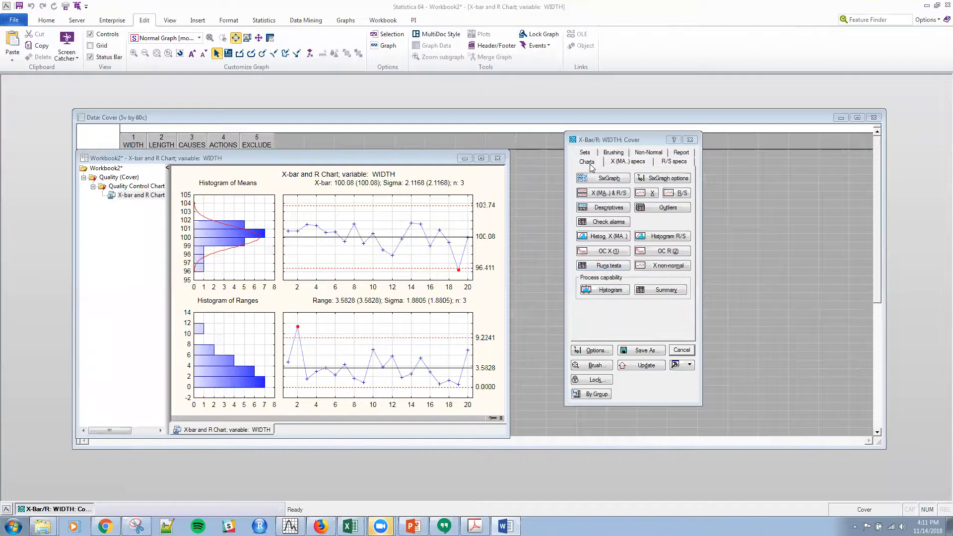
{"action": "left_click", "coordinate": [607, 266]}
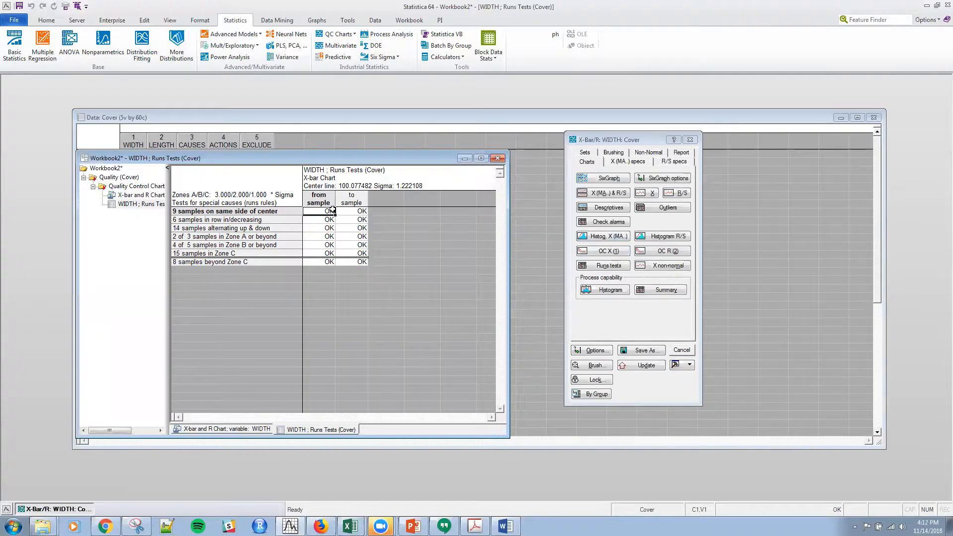
Review the X-chart specification set choices and the zone and run-length criteria for the runs tests.
{"action": "left_click", "coordinate": [627, 162]}
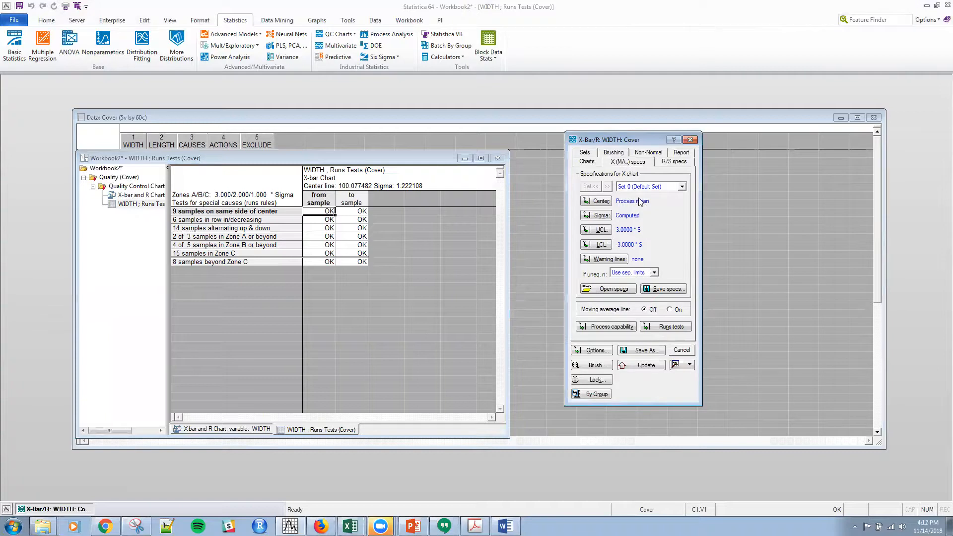
{"action": "left_click", "coordinate": [683, 189]}
{"action": "left_click", "coordinate": [683, 189]}
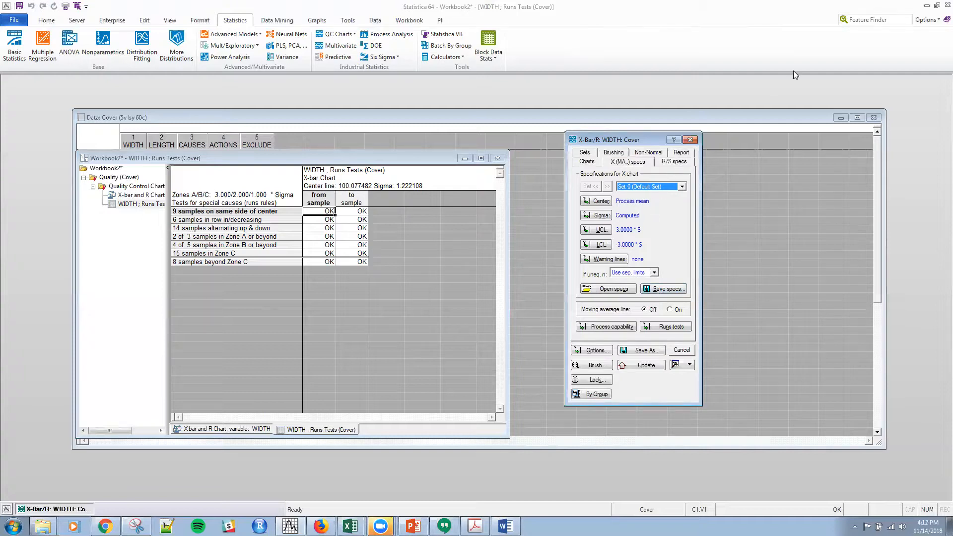
{"action": "left_click", "coordinate": [628, 162]}
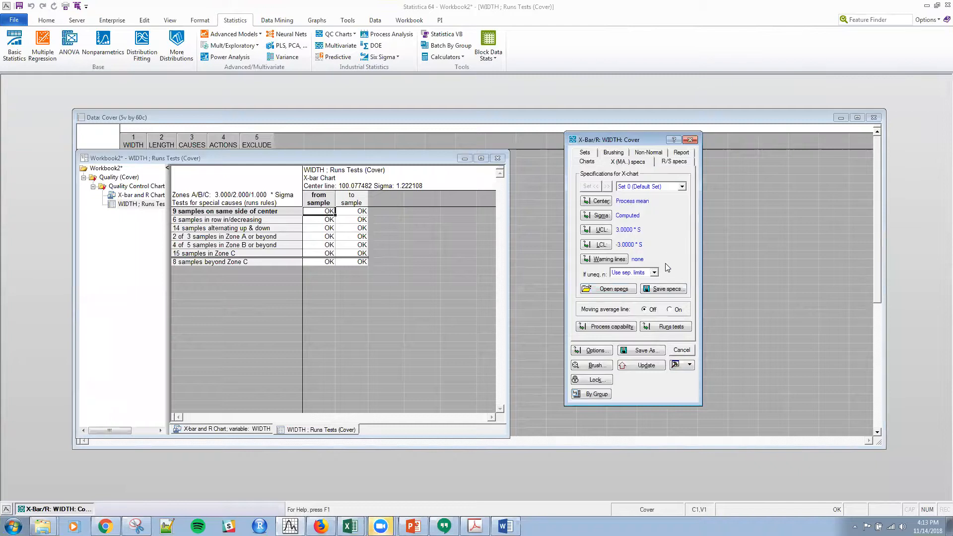
{"action": "left_click", "coordinate": [670, 326]}
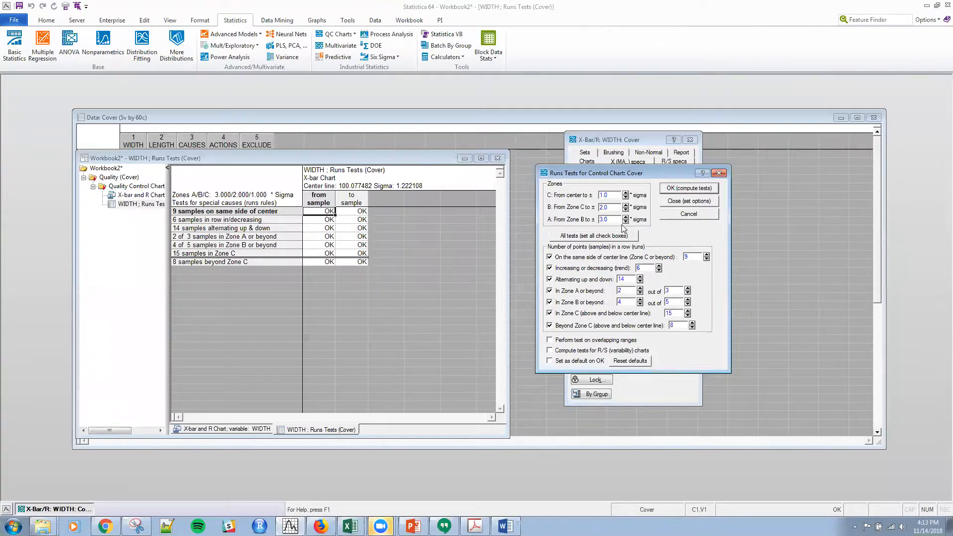
{"action": "left_click", "coordinate": [688, 214]}
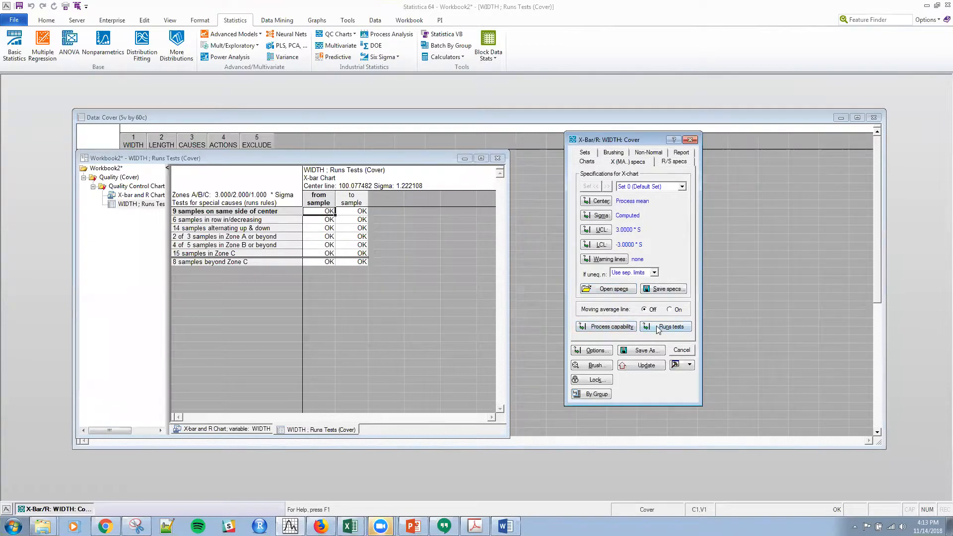
{"action": "left_click", "coordinate": [680, 330]}
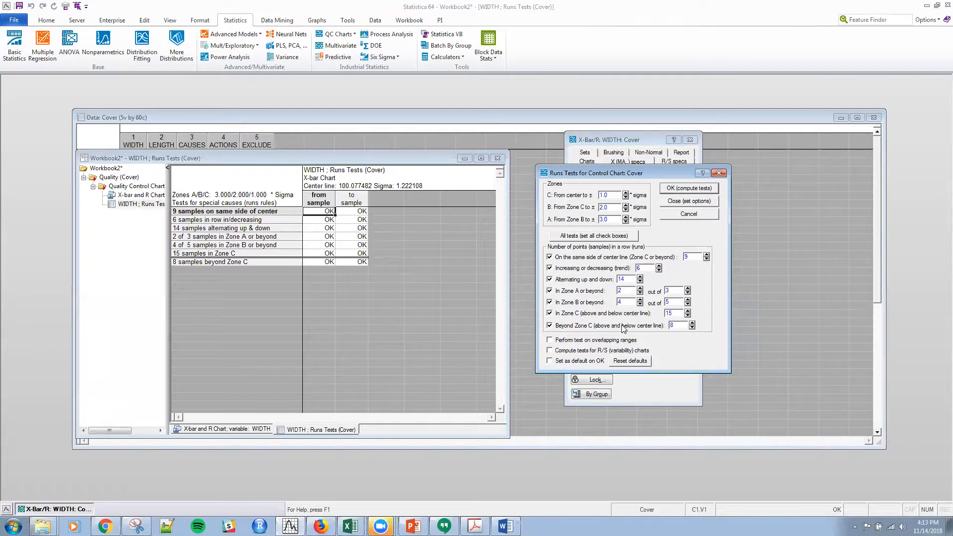
{"action": "left_click", "coordinate": [687, 202]}
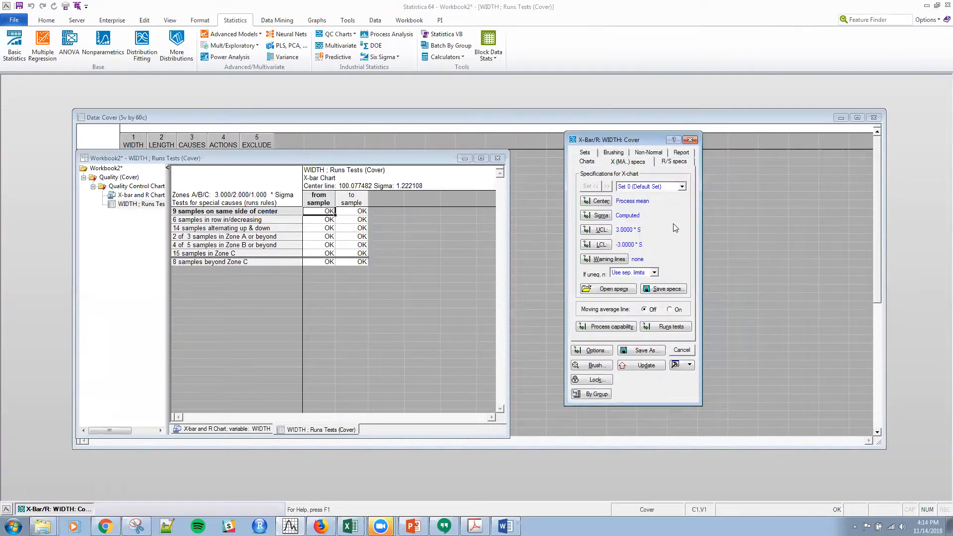
Compute the process capability for WIDTH with a nominal of 100 and a delta of 10.
{"action": "left_click", "coordinate": [609, 327]}
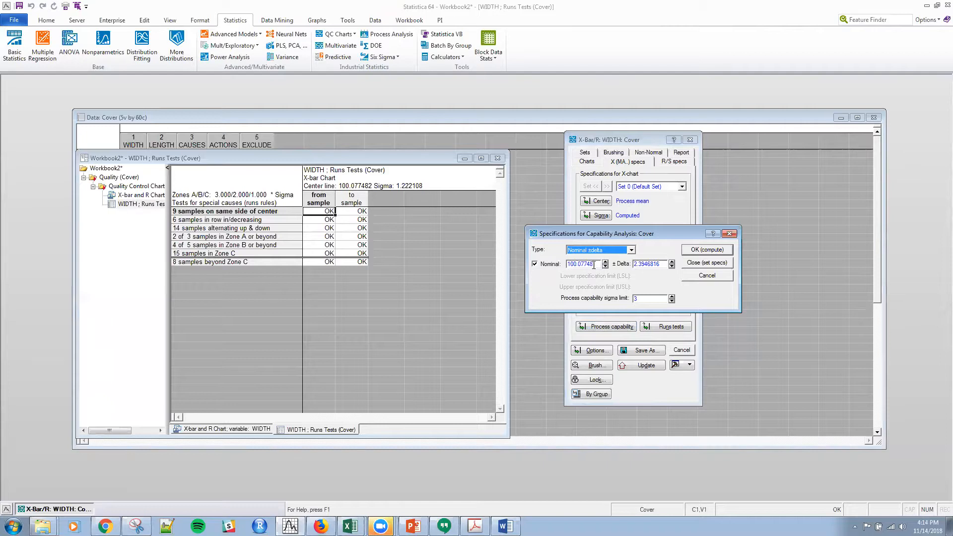
{"action": "double_click", "coordinate": [595, 264]}
{"action": "type", "text": "100"}
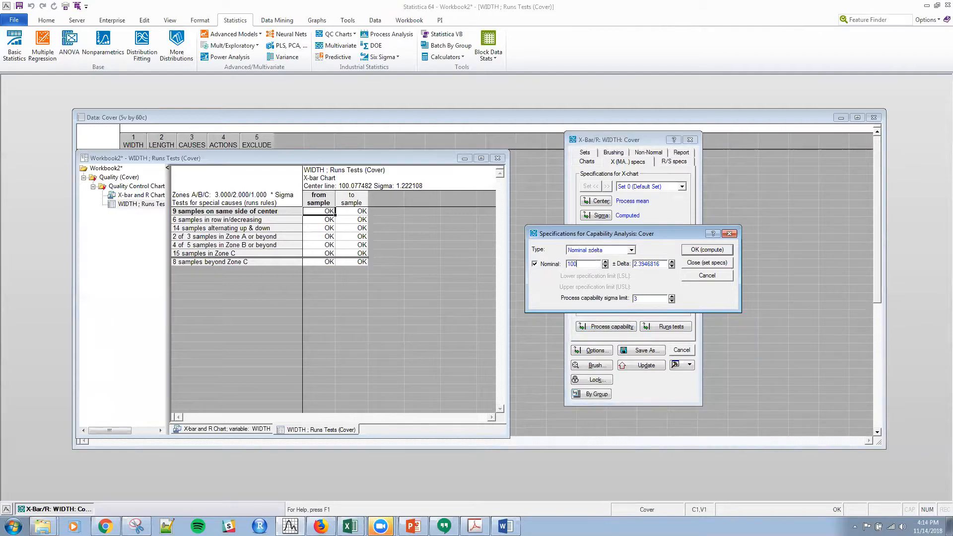
{"action": "left_click_drag", "start_coordinate": [664, 264], "coordinate": [608, 264]}
{"action": "type", "text": "10"}
{"action": "left_click", "coordinate": [705, 250]}
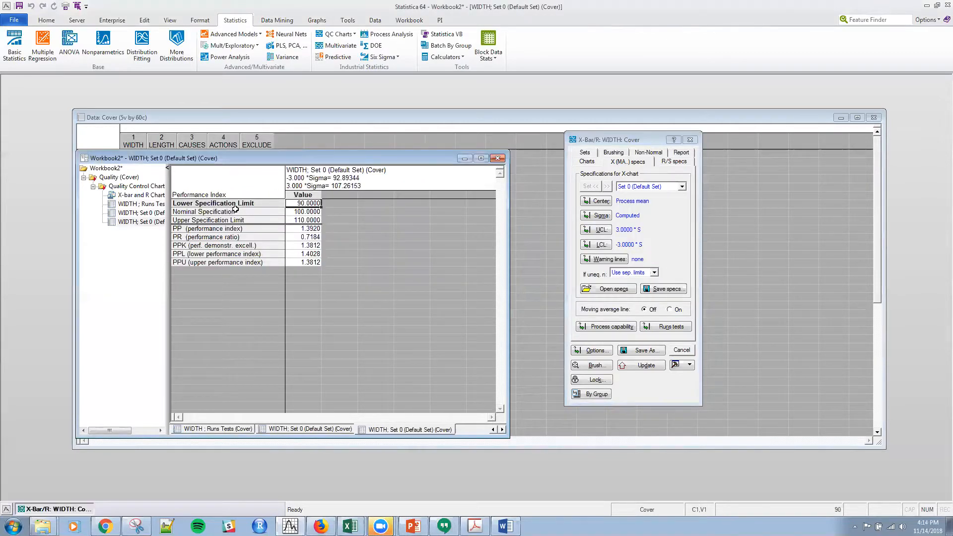
Examine the specification limits and performance indices alongside the X-bar and R chart, and check the sample set and report options.
{"action": "left_click", "coordinate": [218, 203]}
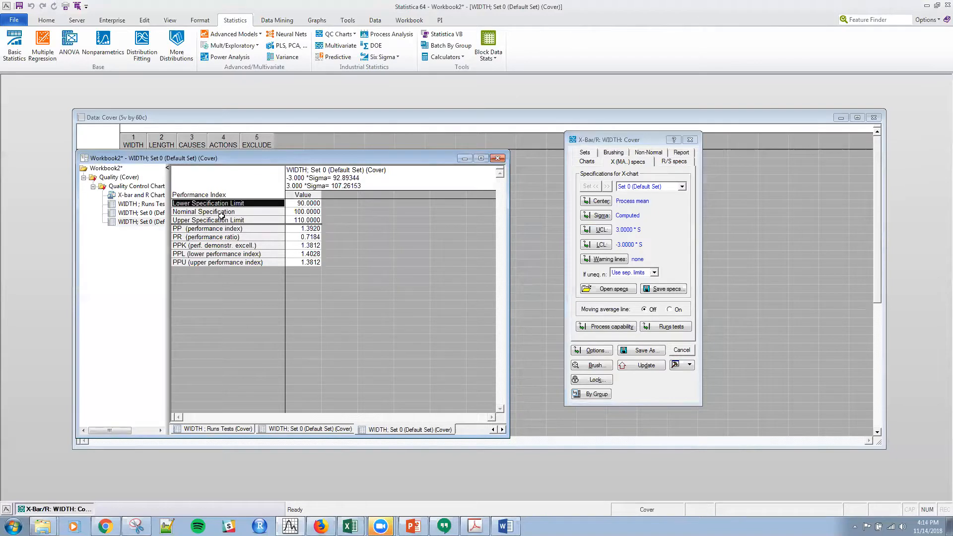
{"action": "left_click_drag", "start_coordinate": [232, 225], "coordinate": [232, 225]}
{"action": "left_click", "coordinate": [140, 195]}
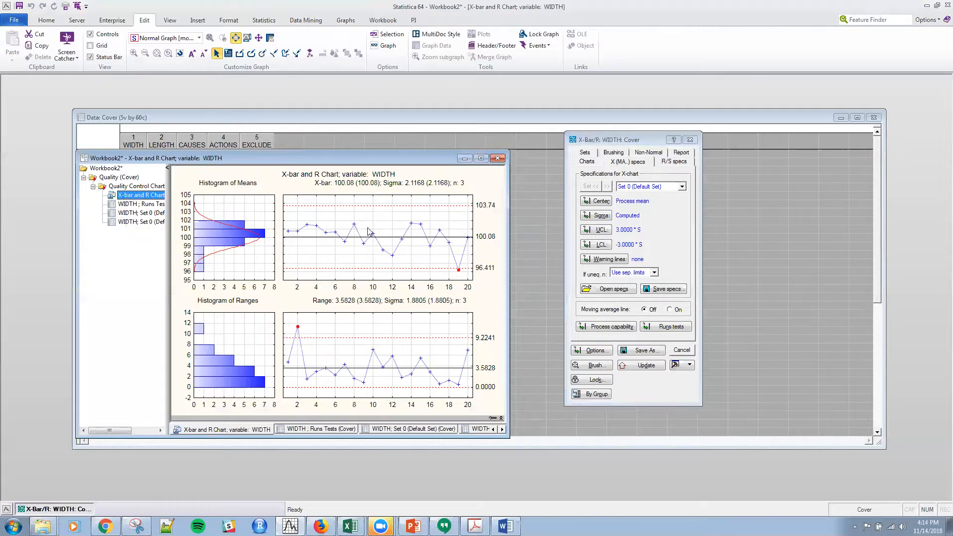
{"action": "left_click", "coordinate": [130, 222]}
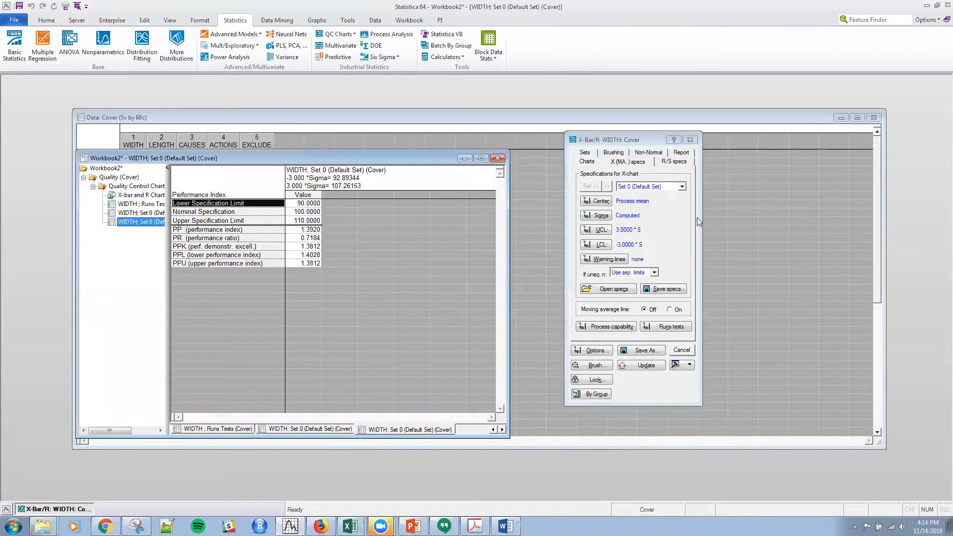
{"action": "left_click", "coordinate": [584, 154]}
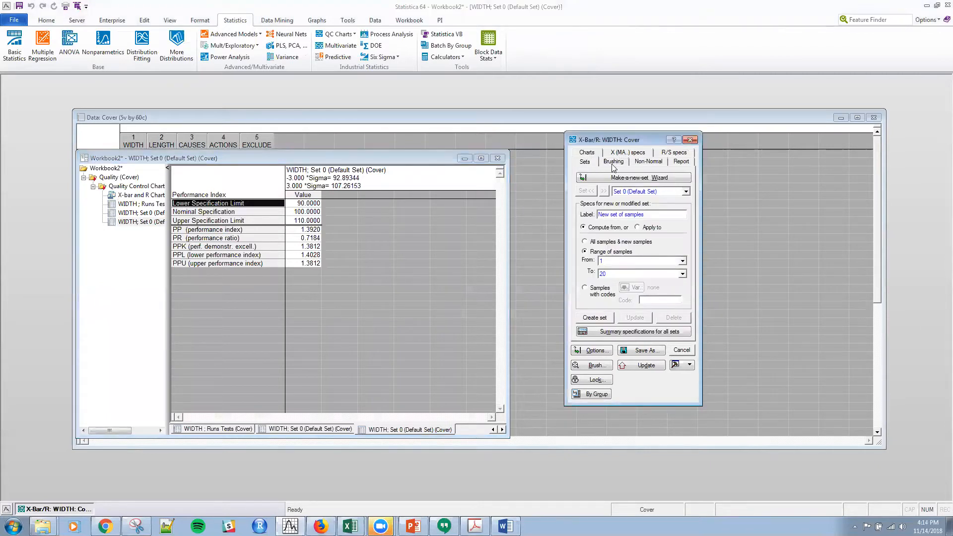
{"action": "left_click", "coordinate": [684, 163]}
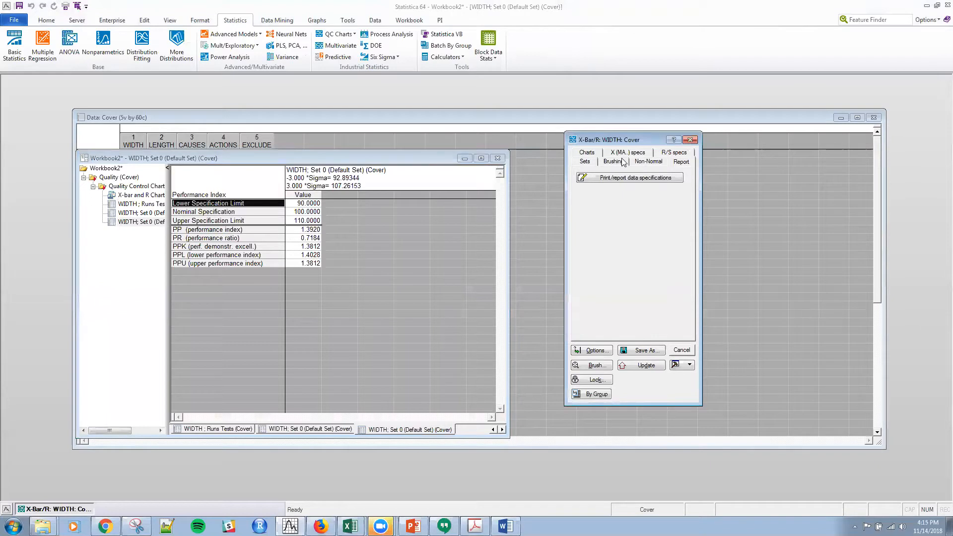
{"action": "left_click", "coordinate": [390, 181]}
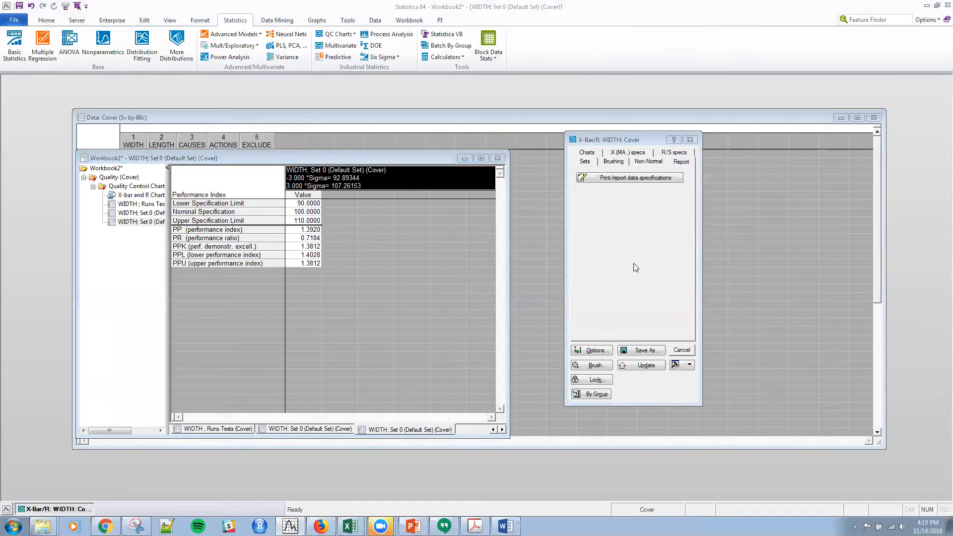
Generate the process capability histogram for WIDTH, and switch to the PowerPoint presentation.
{"action": "left_click", "coordinate": [587, 153]}
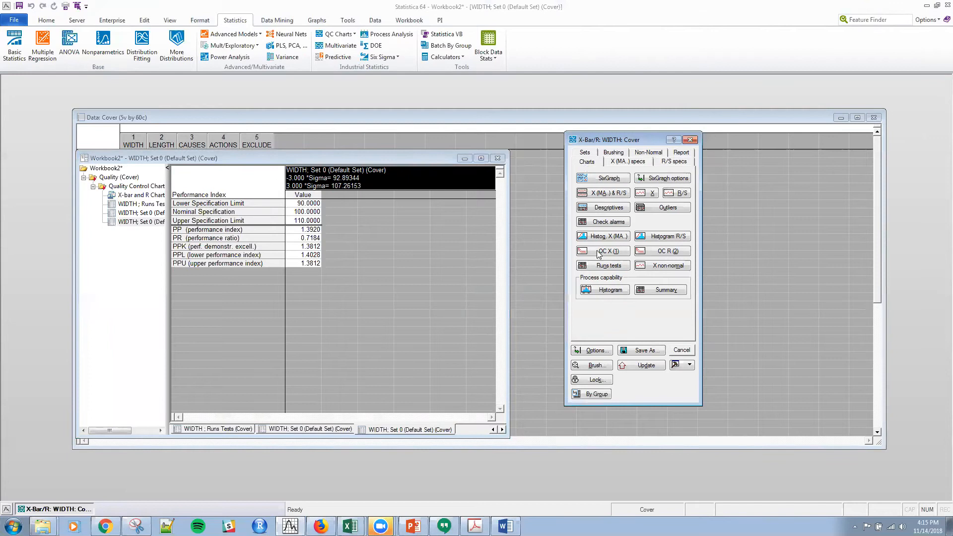
{"action": "left_click", "coordinate": [601, 290]}
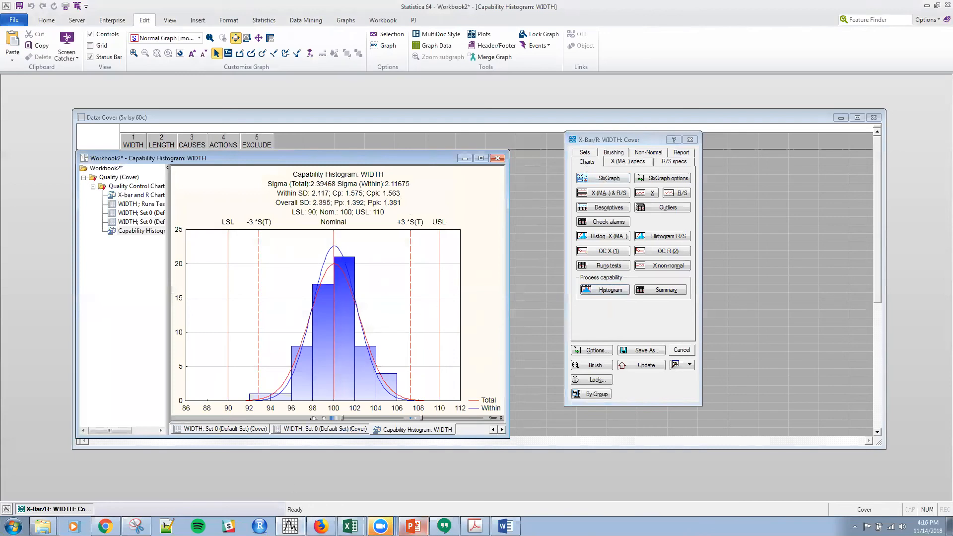
{"action": "left_click", "coordinate": [413, 526]}
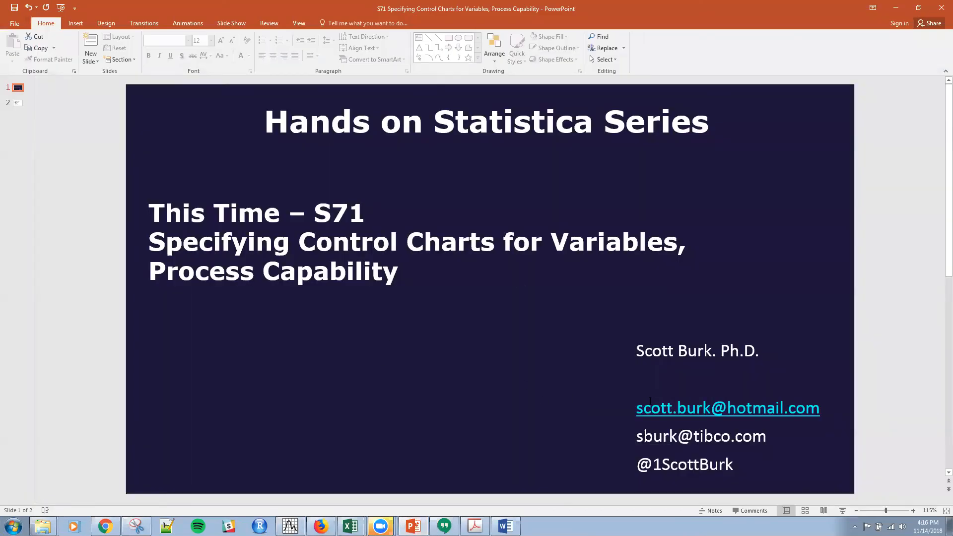